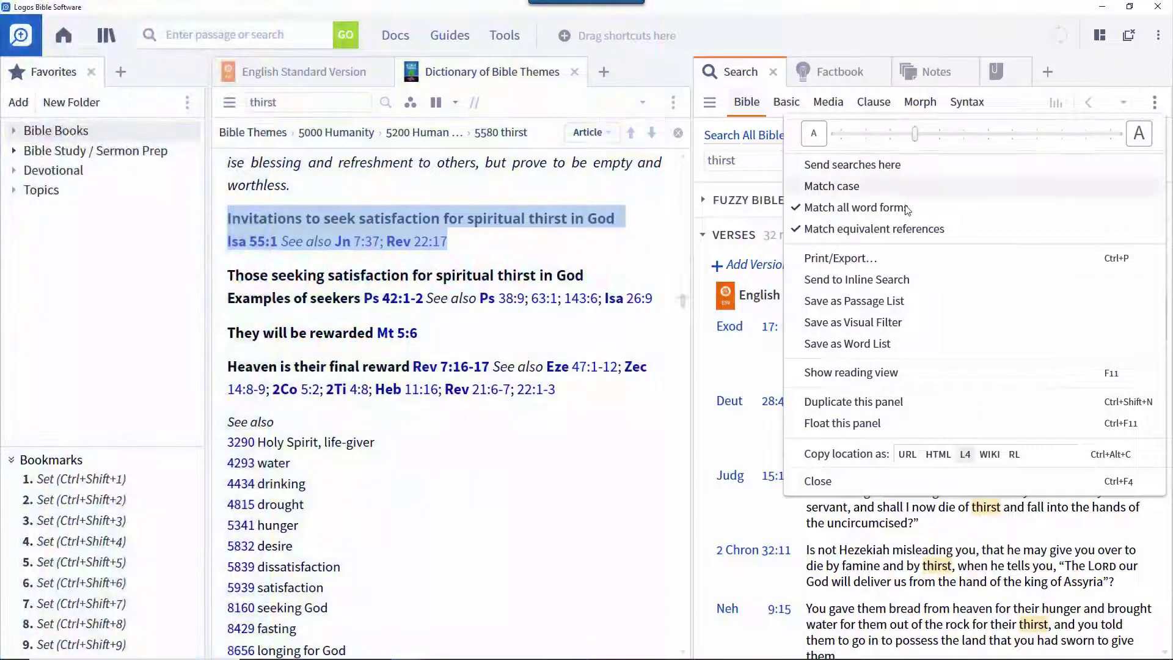
- Run the @V verb search on John 7:37–39 without matching all word forms and view it in the ESV
click(884, 218)
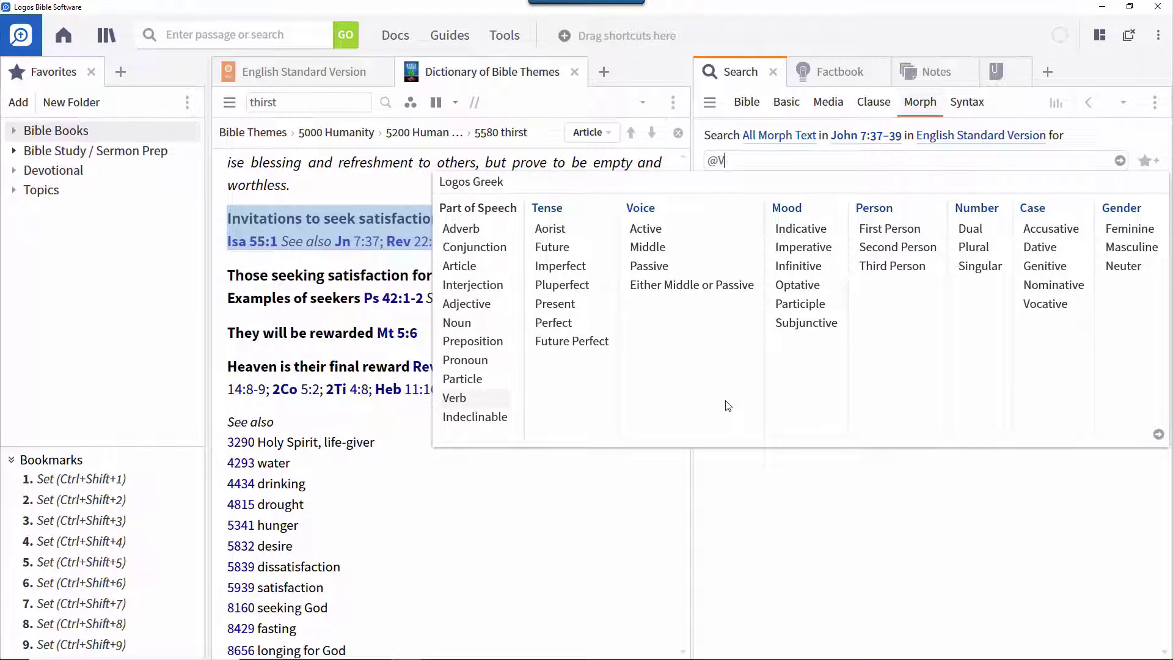
key(Return)
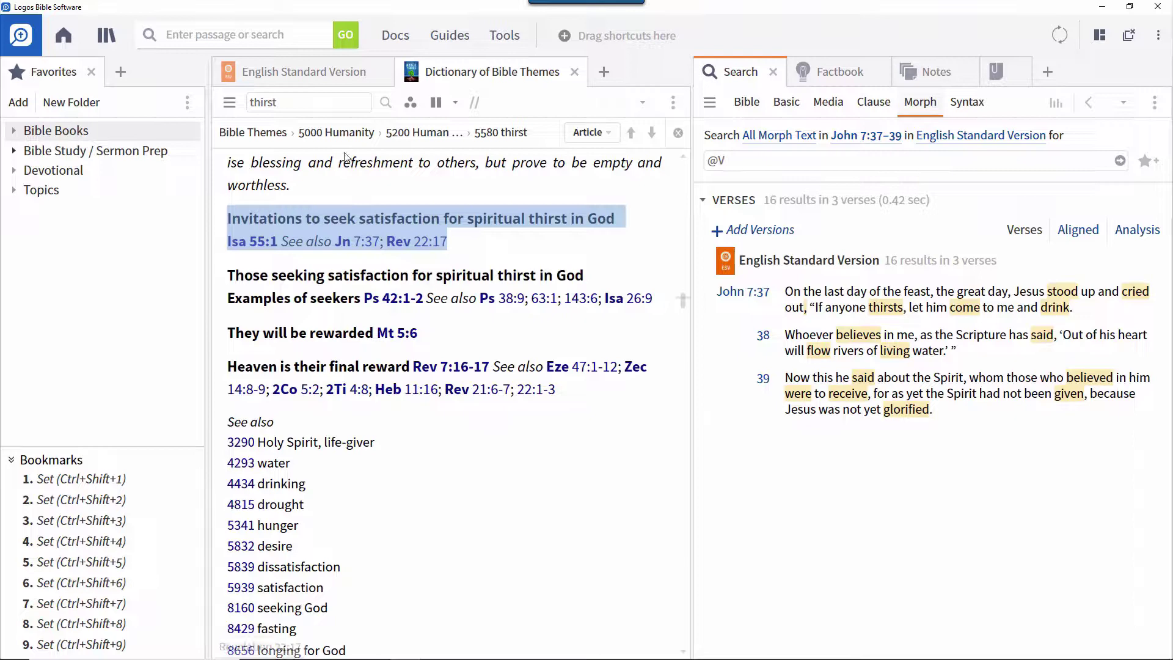
click(306, 73)
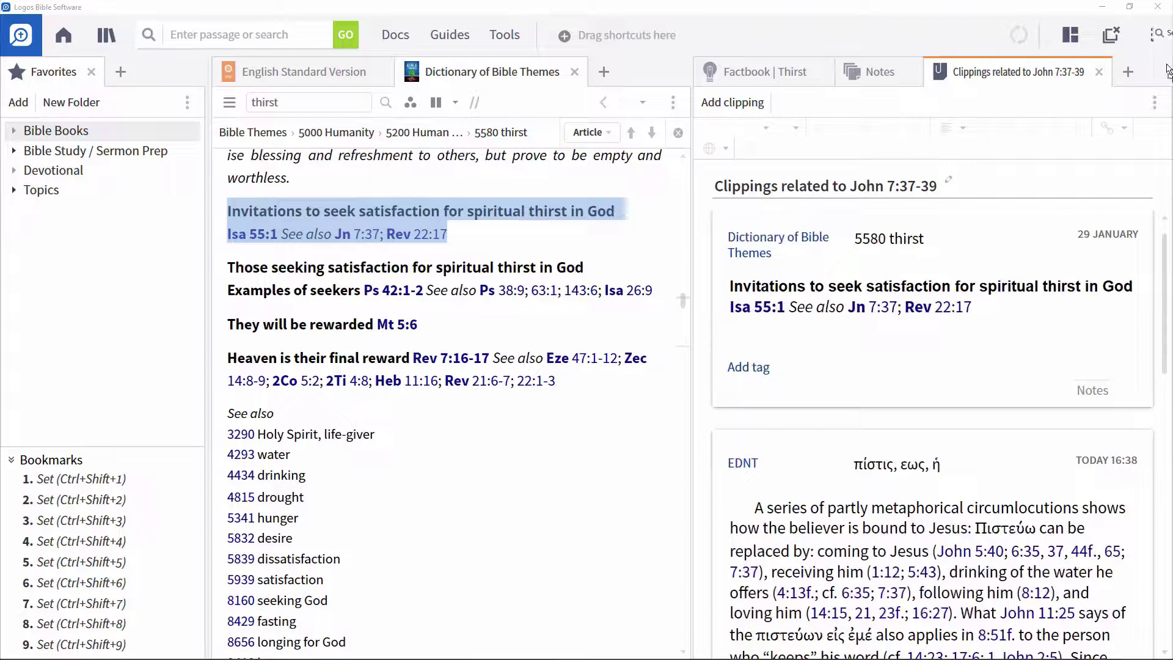
- Search the ESV for 'thirst' matching only the exact word, giving 26 results
click(1167, 71)
click(1143, 82)
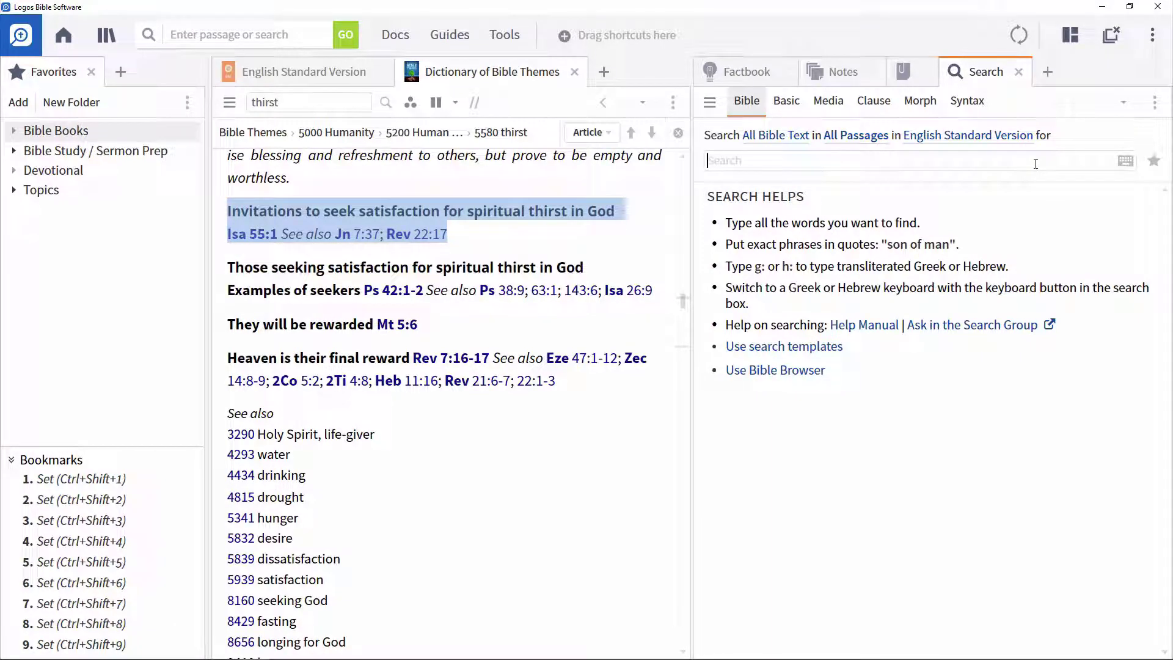
text(thirst)
key(Return)
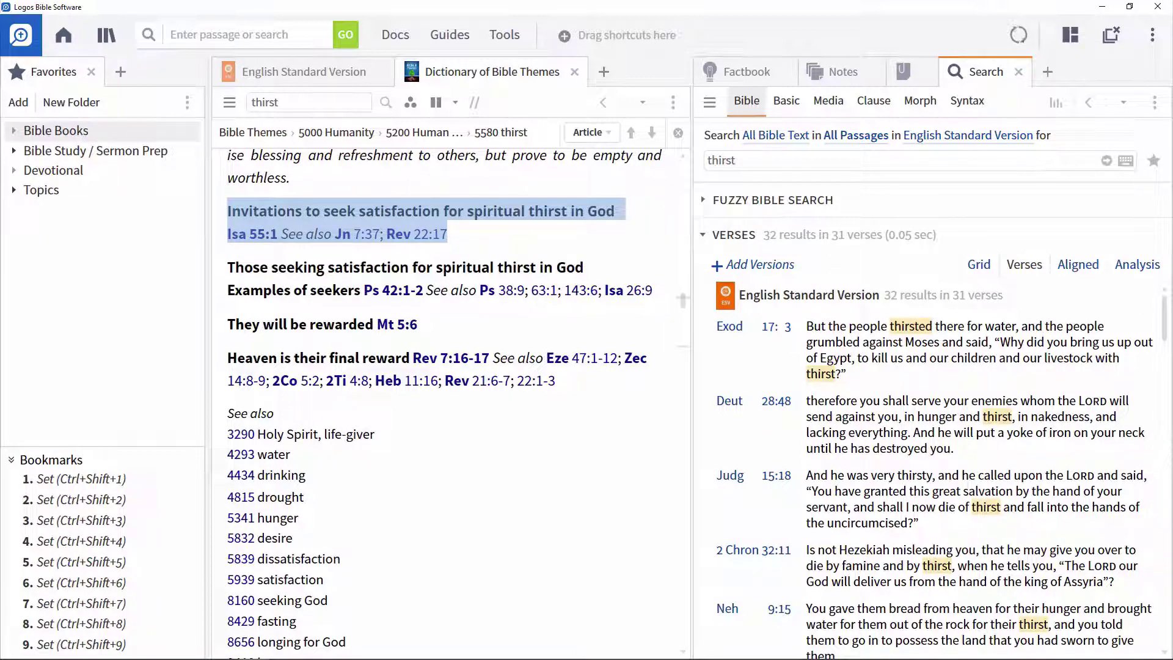
click(1154, 102)
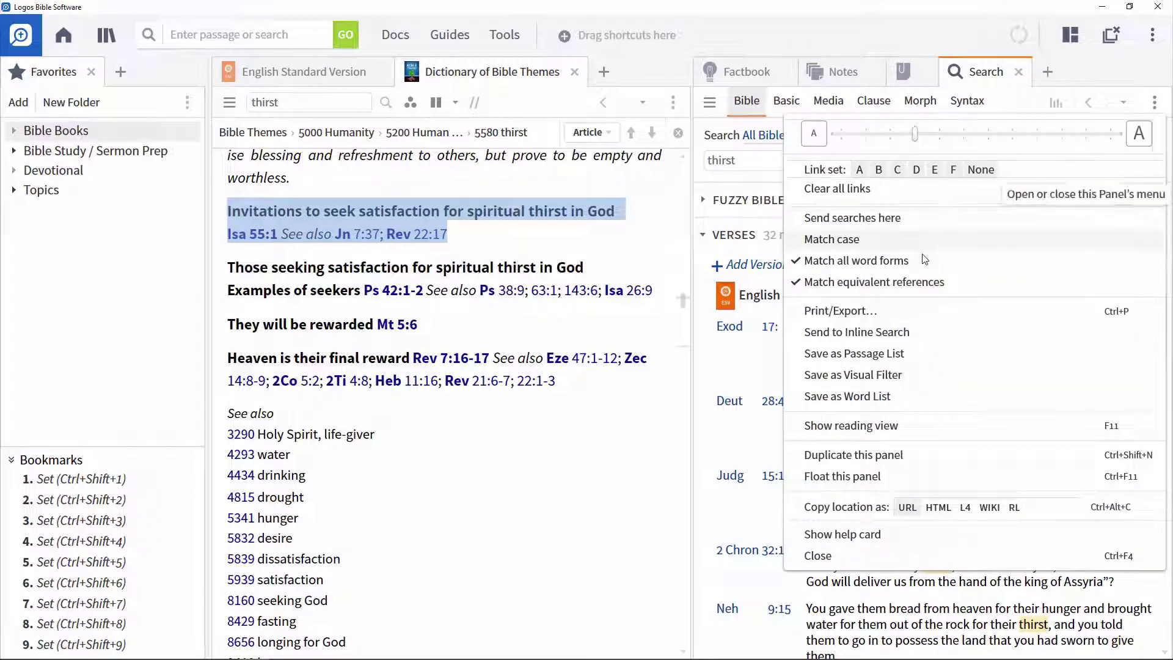
click(898, 261)
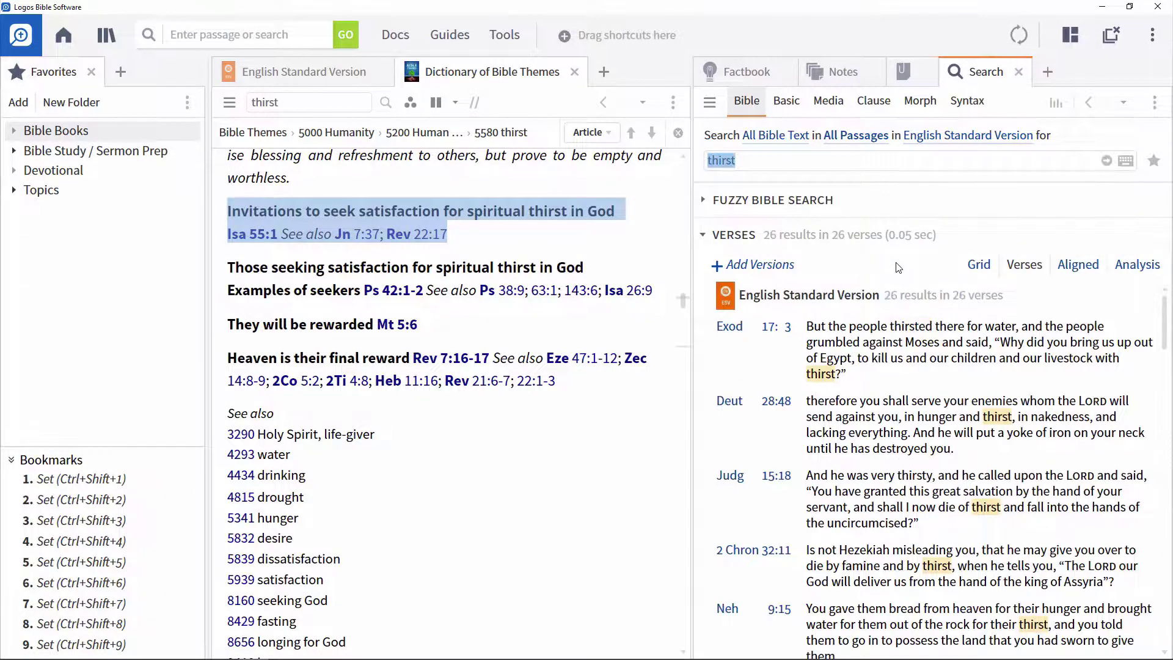
- Browse the Basic, Media, Clause, Morph and Syntax search types, settling on Morph
click(779, 105)
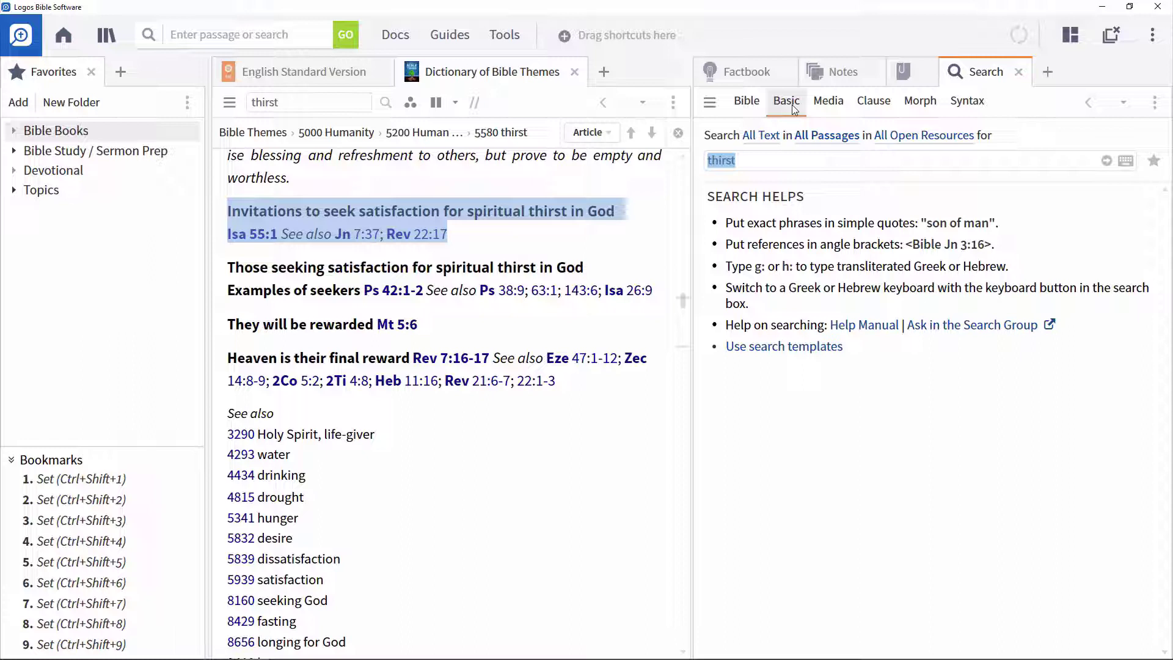
click(829, 104)
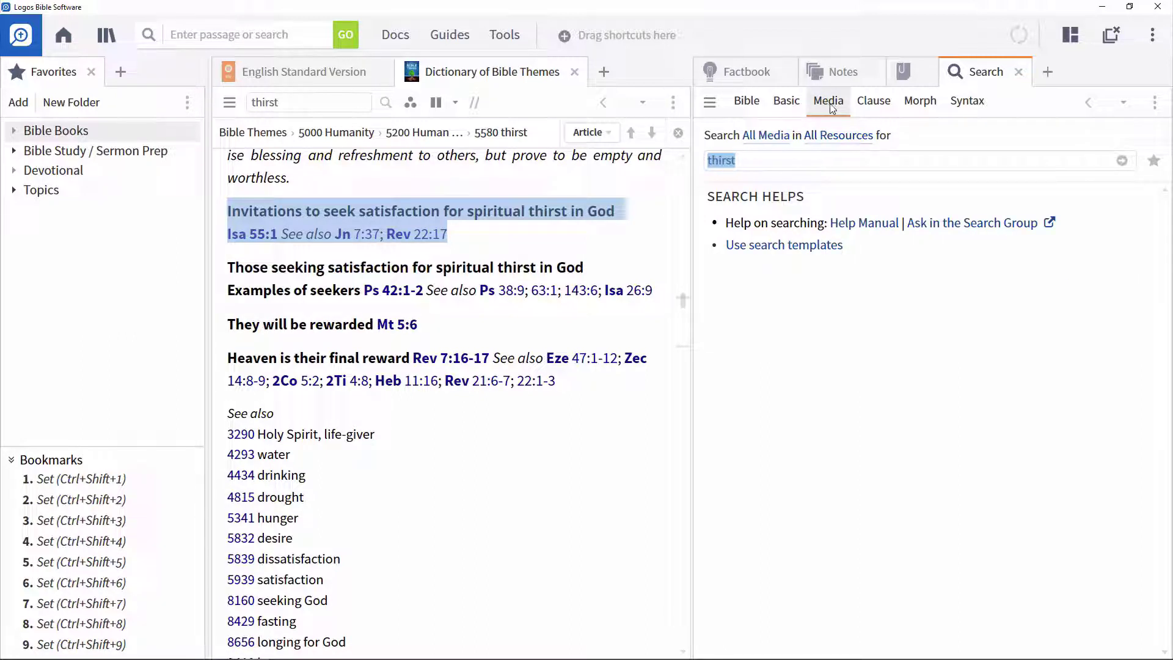
click(870, 109)
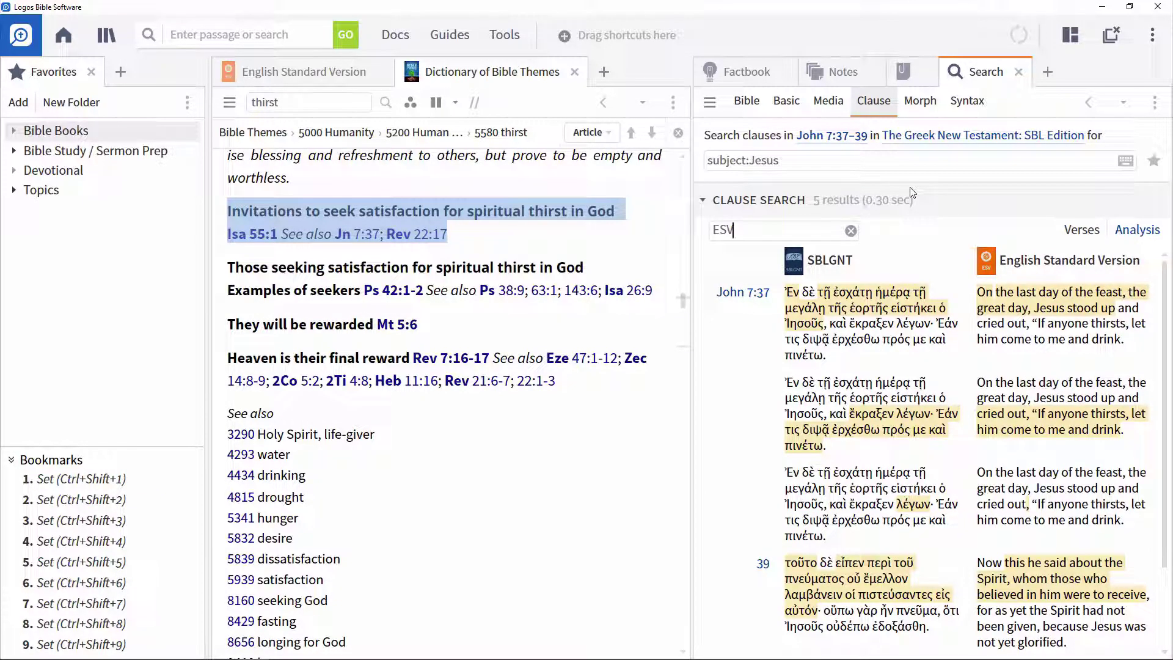
click(914, 105)
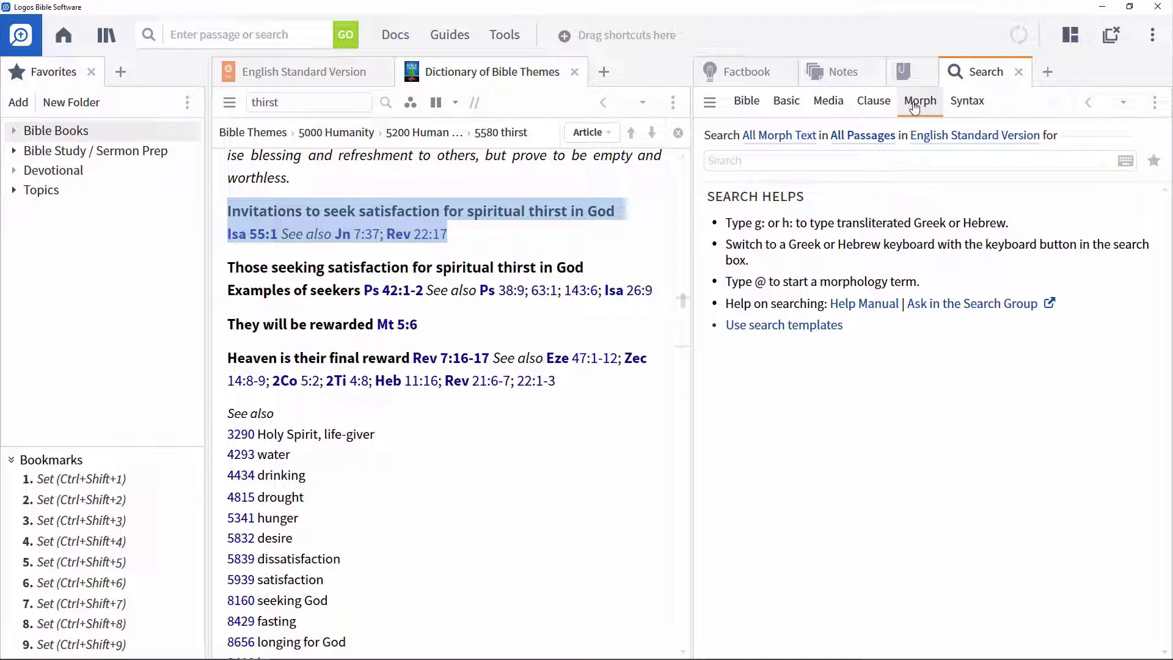
click(971, 104)
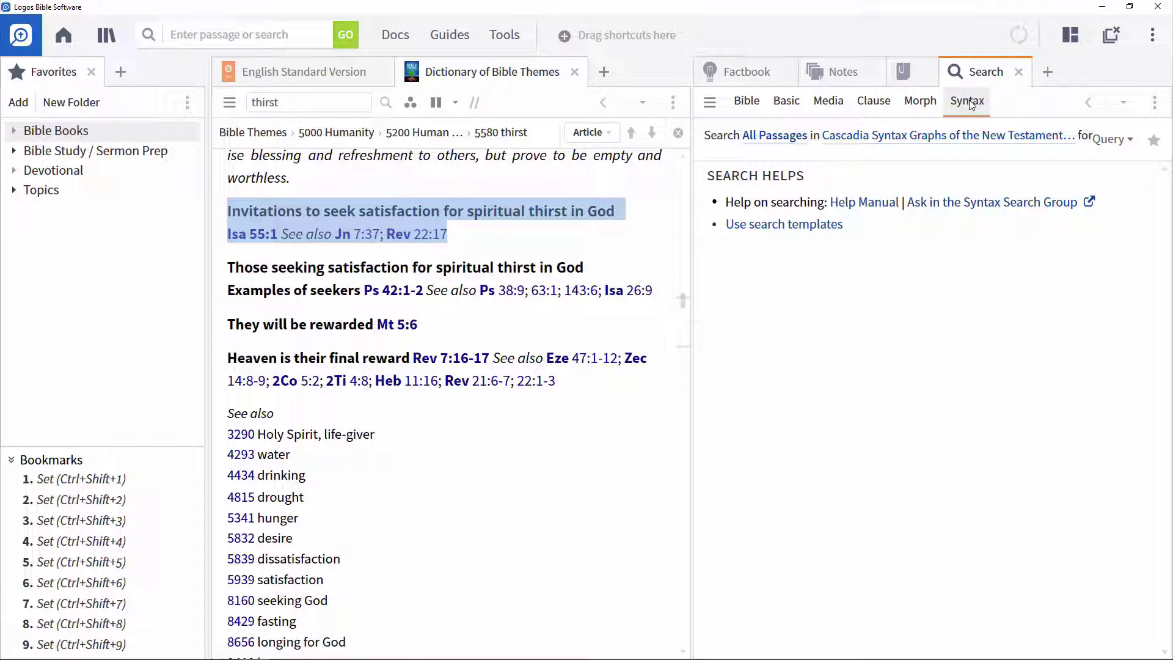
click(926, 108)
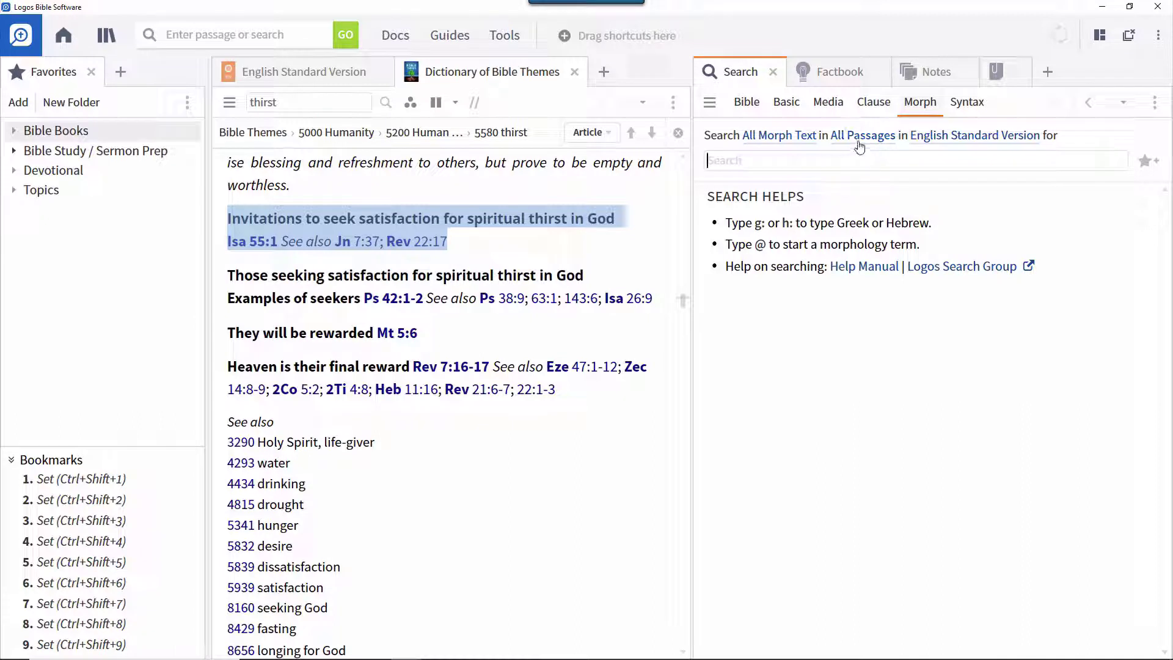
- Search John 7:37–39 for verbs (@V) and show the 16 hits highlighted in the ESV
click(861, 136)
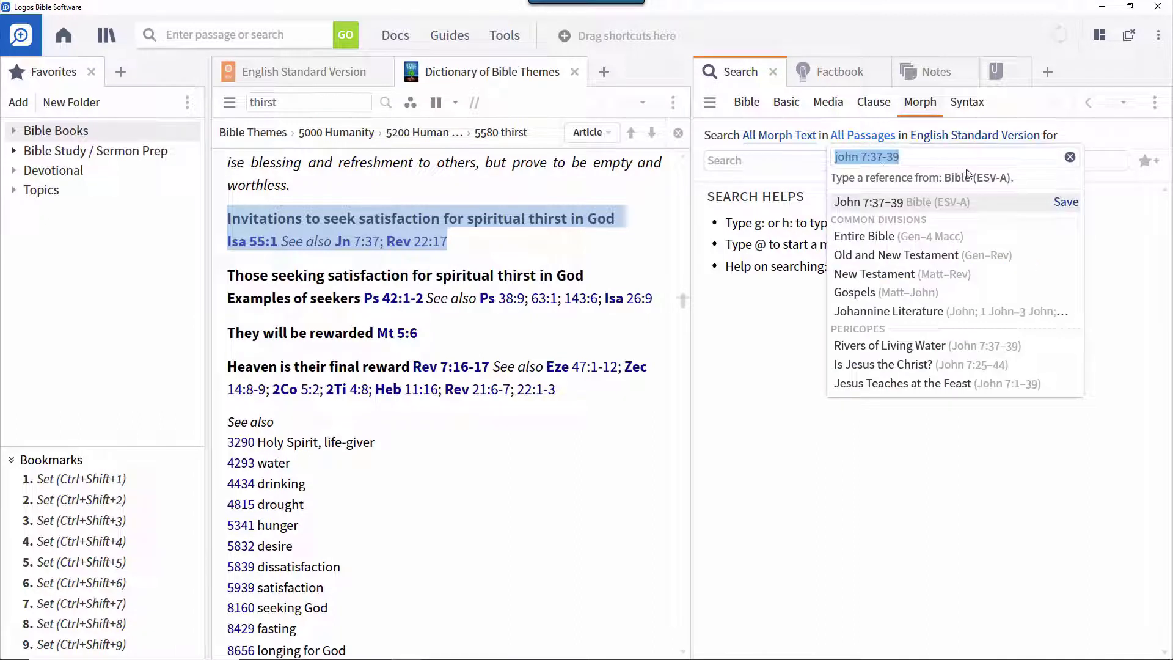
click(884, 204)
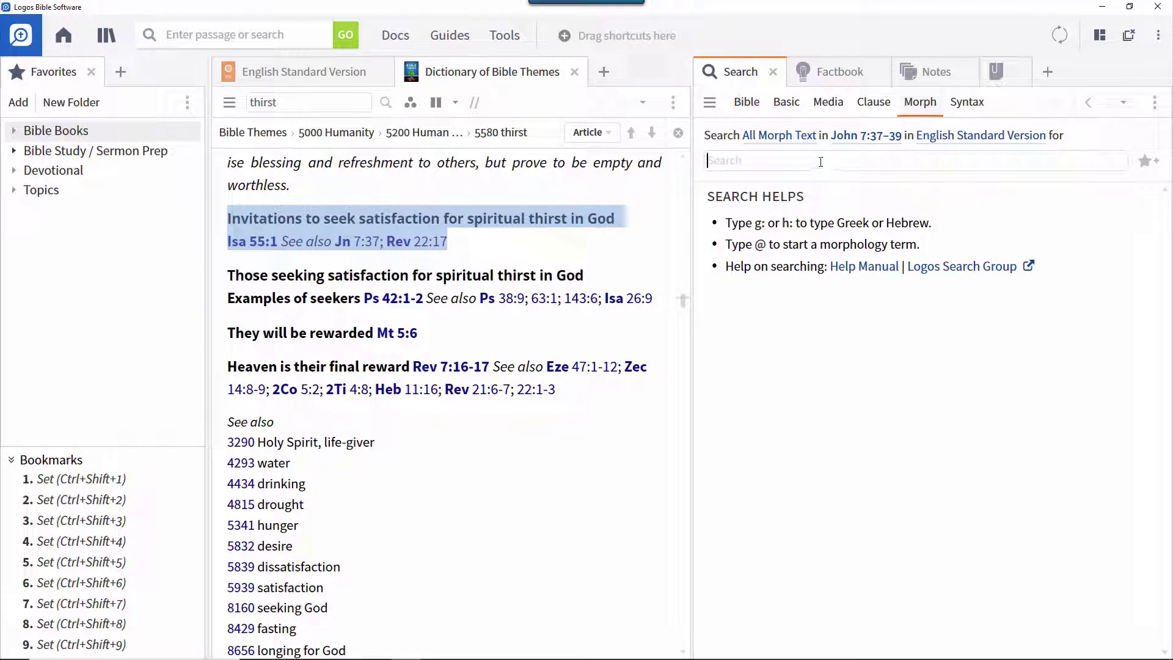
text(@)
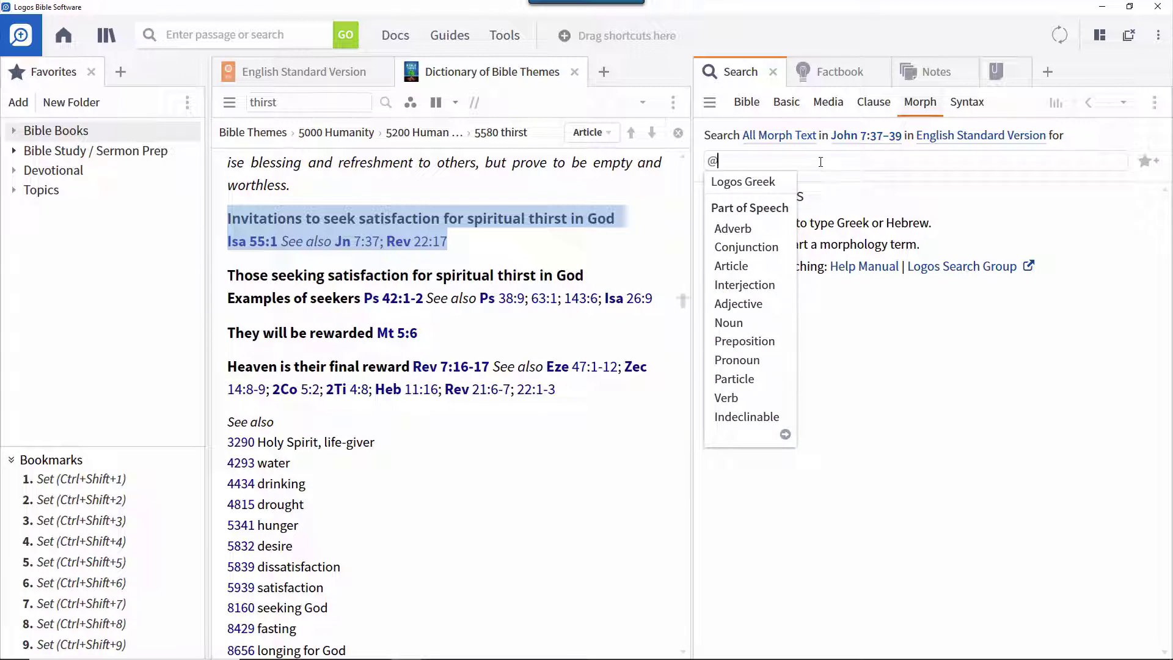
click(728, 400)
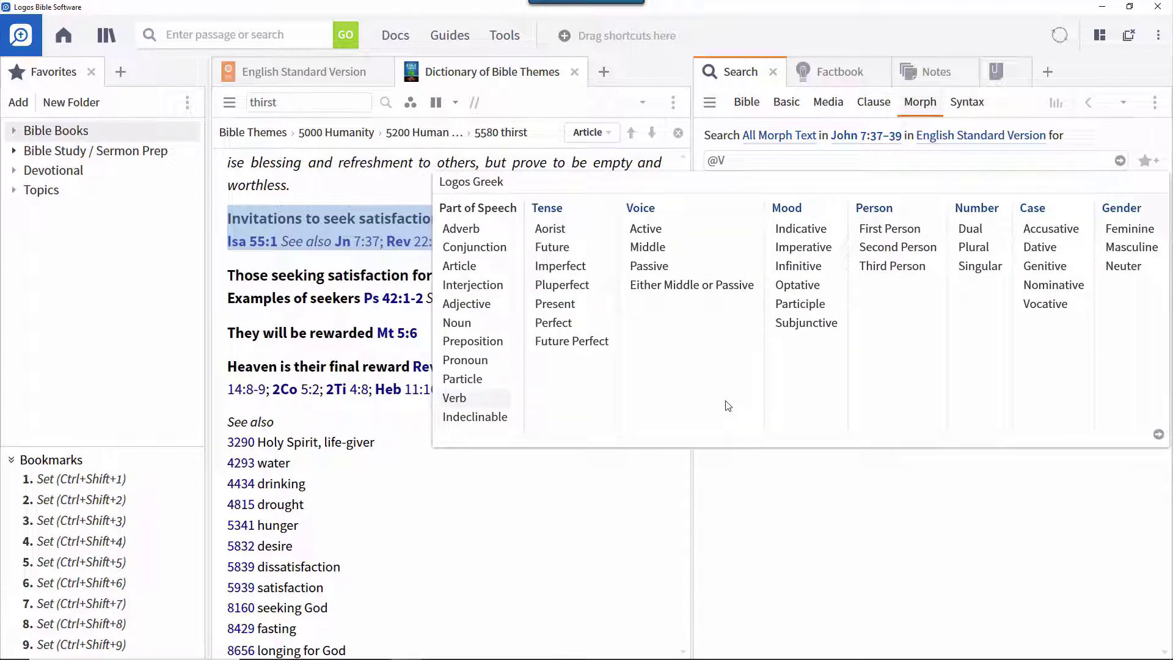
key(Return)
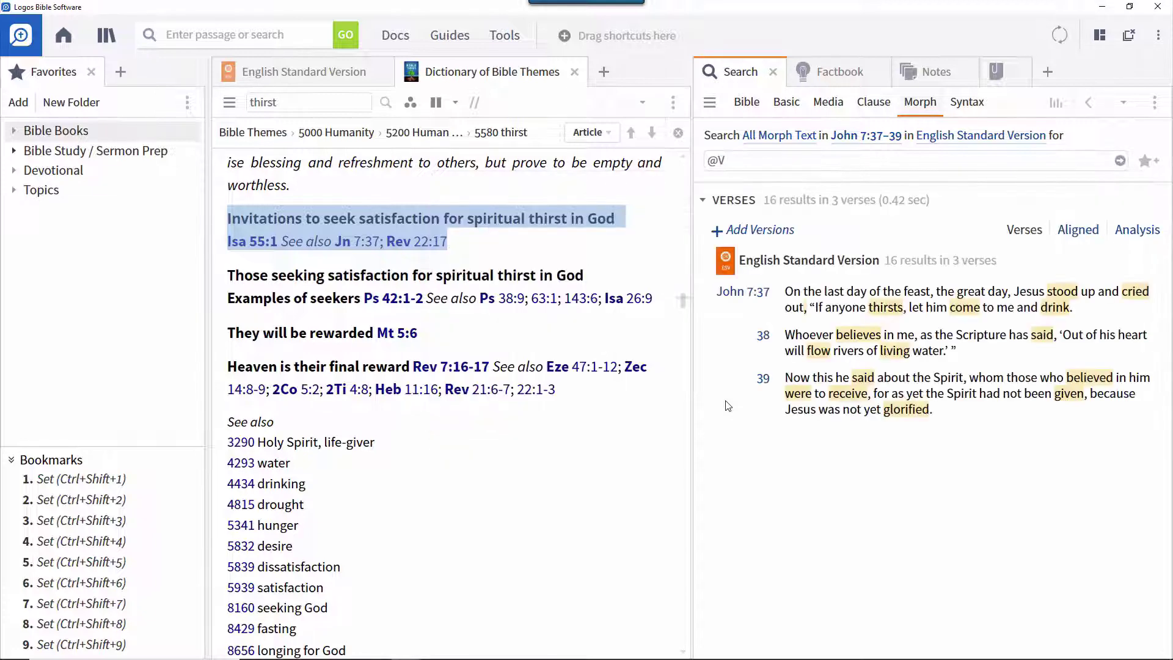
click(307, 74)
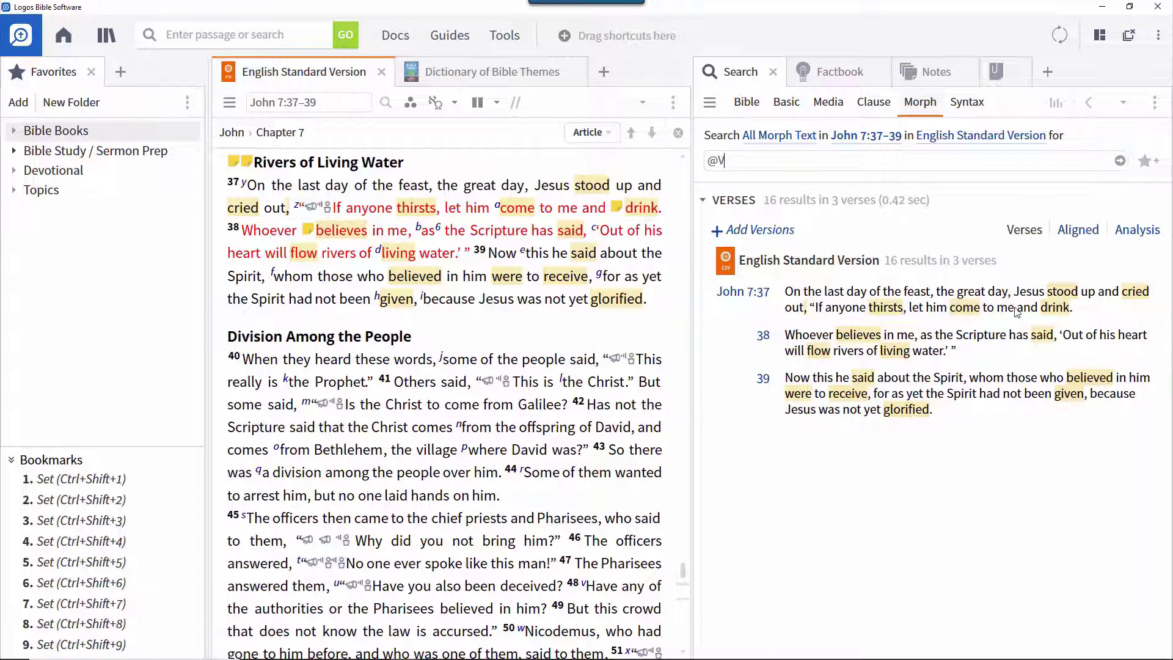
click(1067, 297)
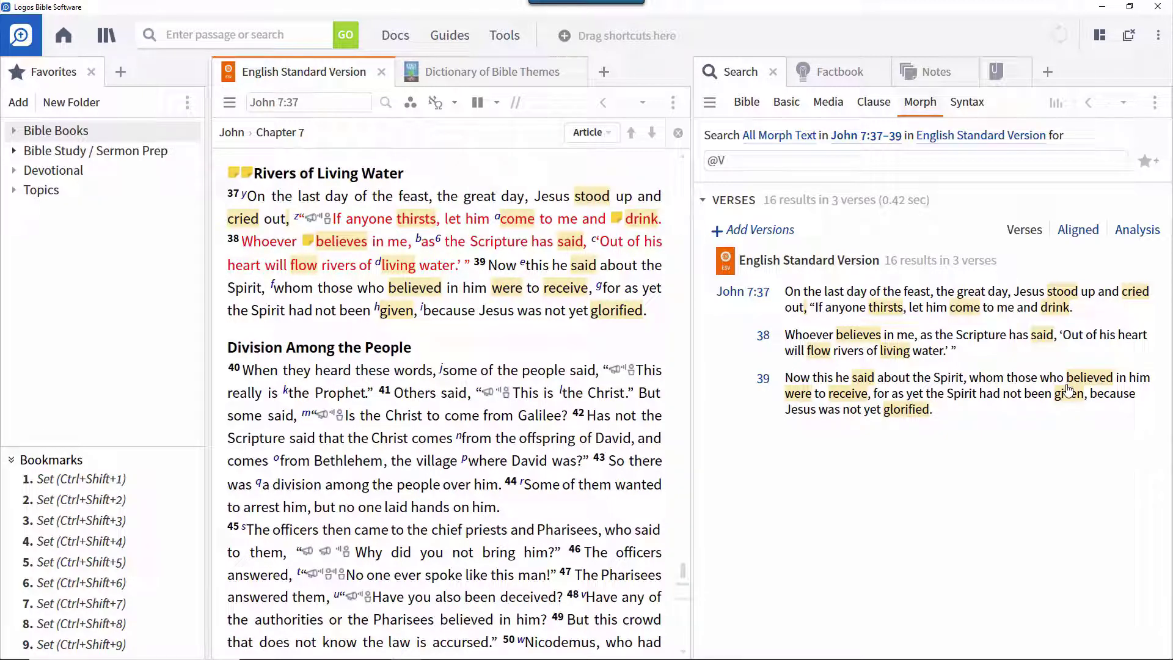
- Save the verb search as a visual filter named 'Grammatical Terms in John 7:37-39'
click(1155, 102)
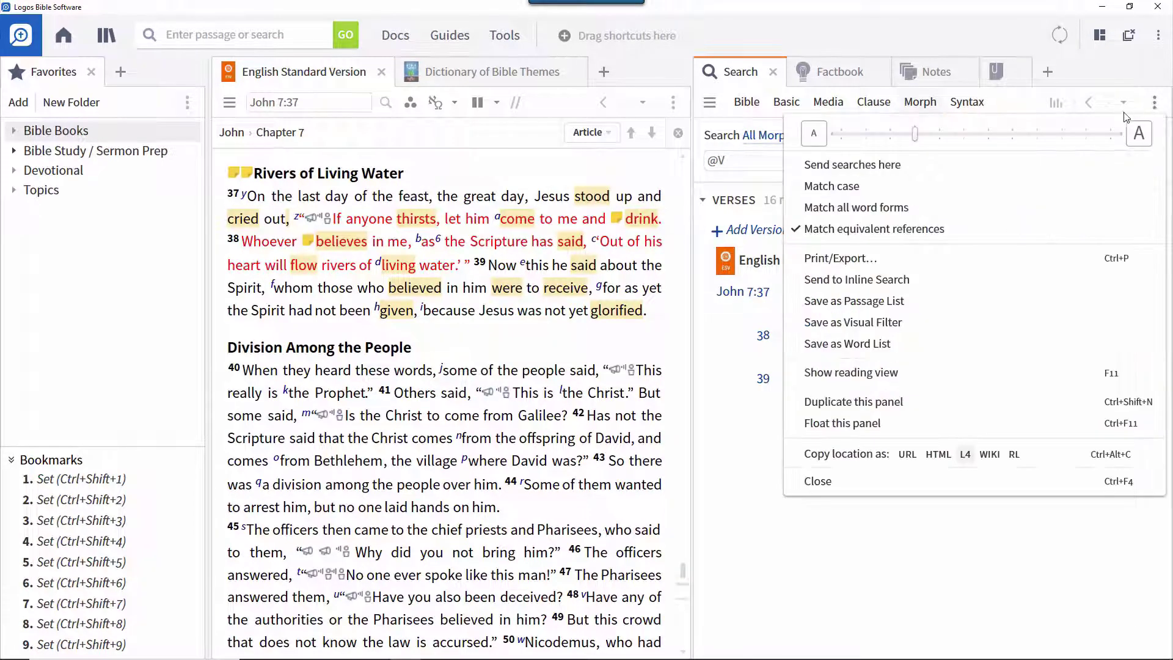
click(865, 330)
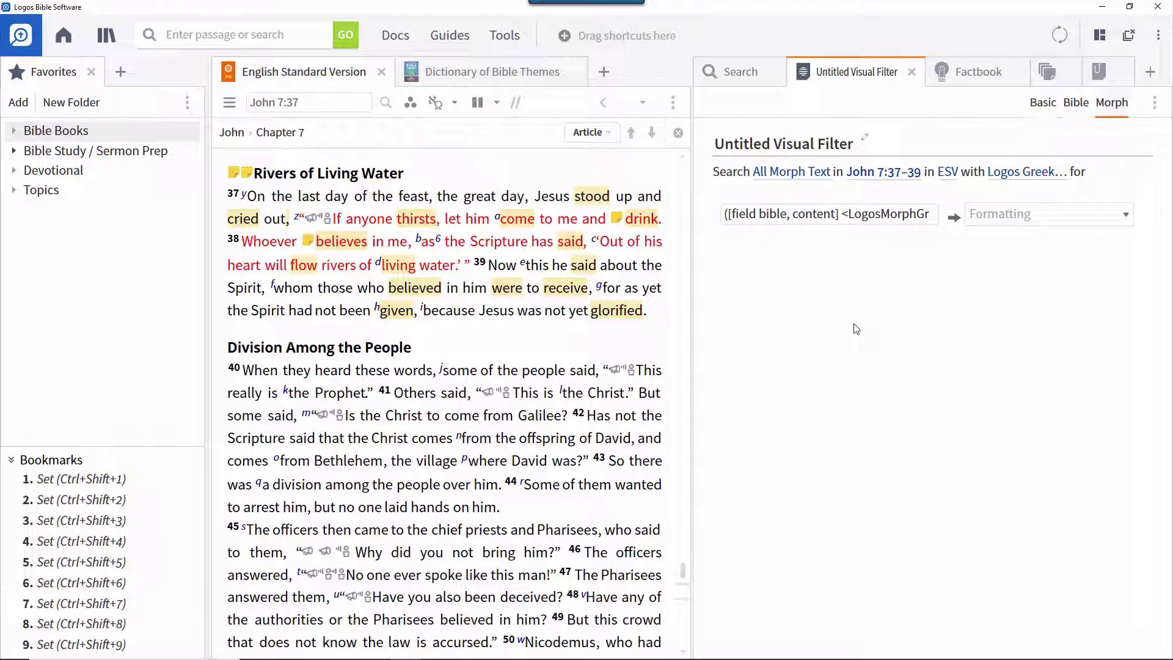
click(815, 144)
text(Grammatical Terms in John 7:37-39)
key(Return)
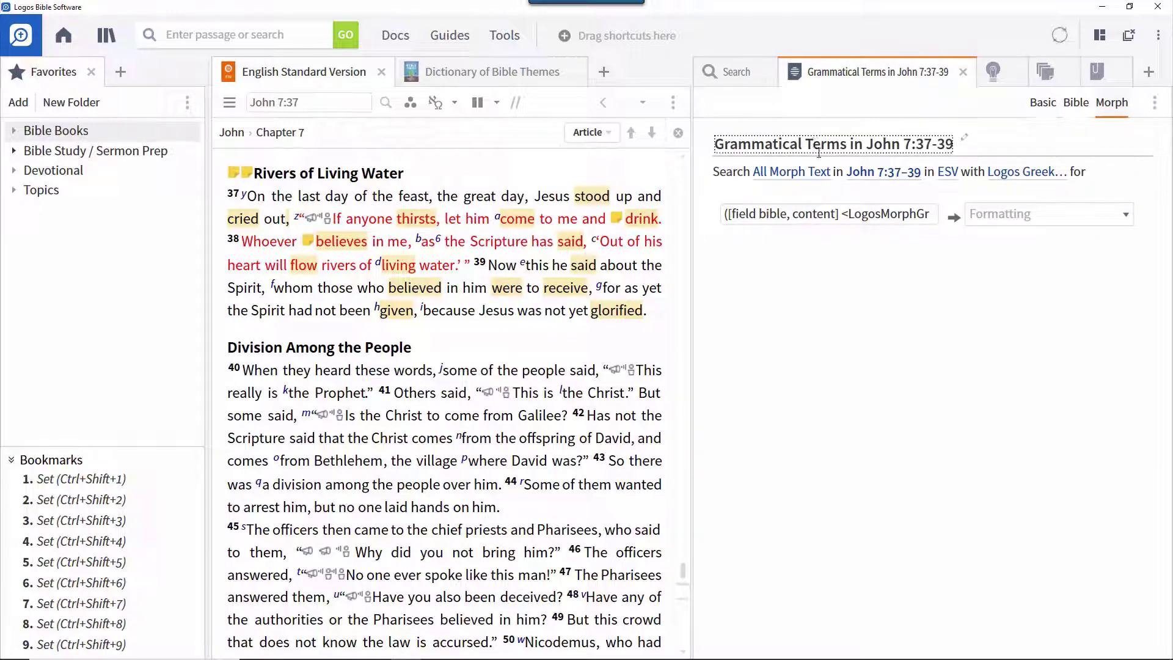
- Set the filter's formatting to Blue and close the Search tab
click(994, 221)
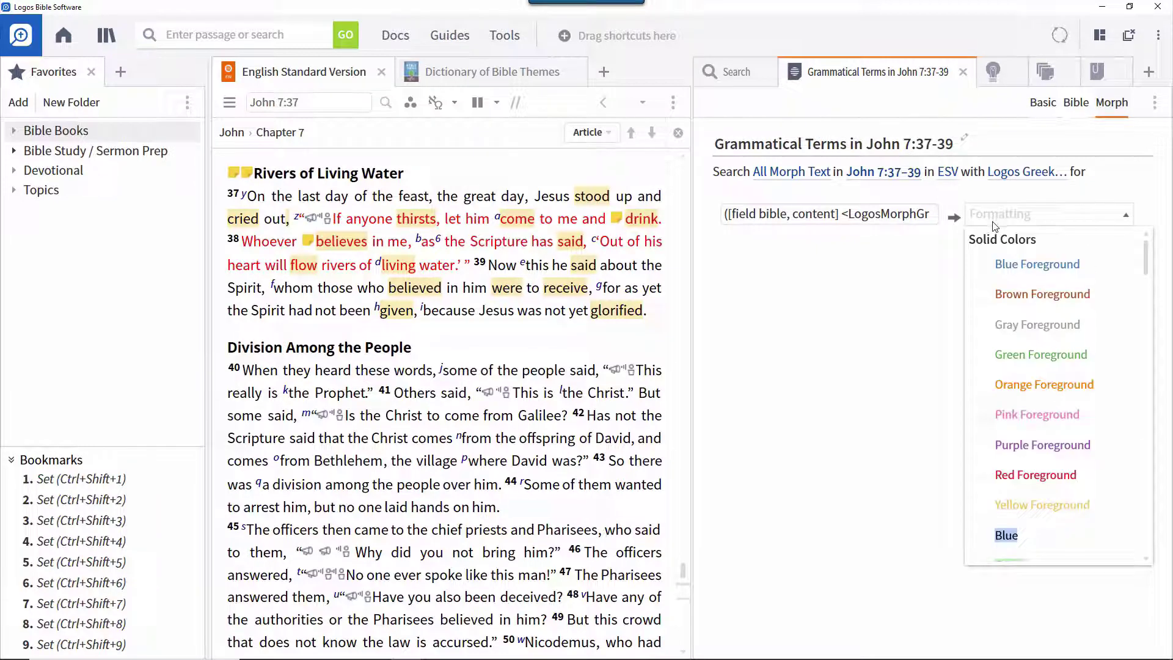
click(1008, 535)
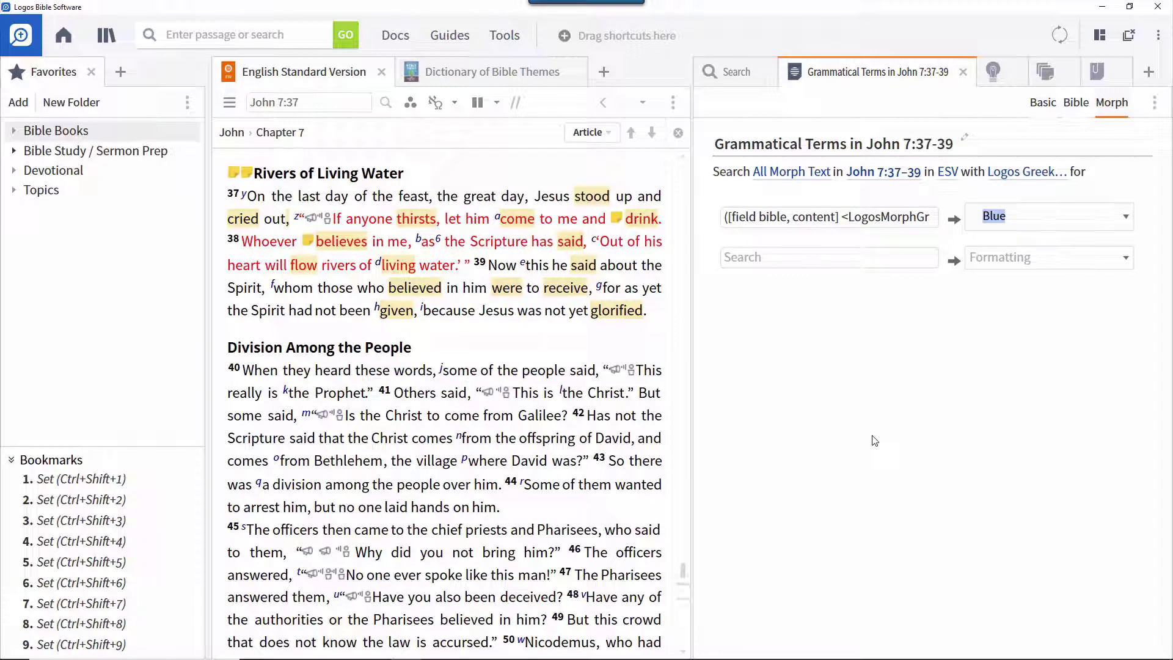
click(767, 72)
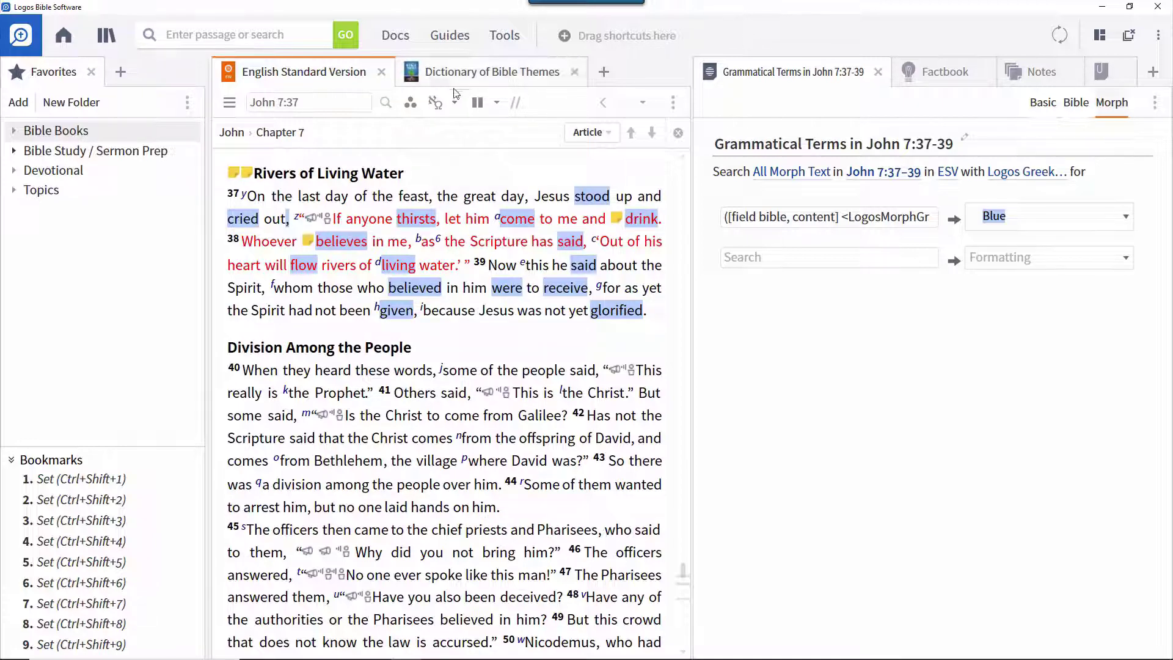
- Turn off the Grammatical Terms in John 7:37-39 visual filter in the ESV
click(410, 102)
scroll(419, 342, down, 5)
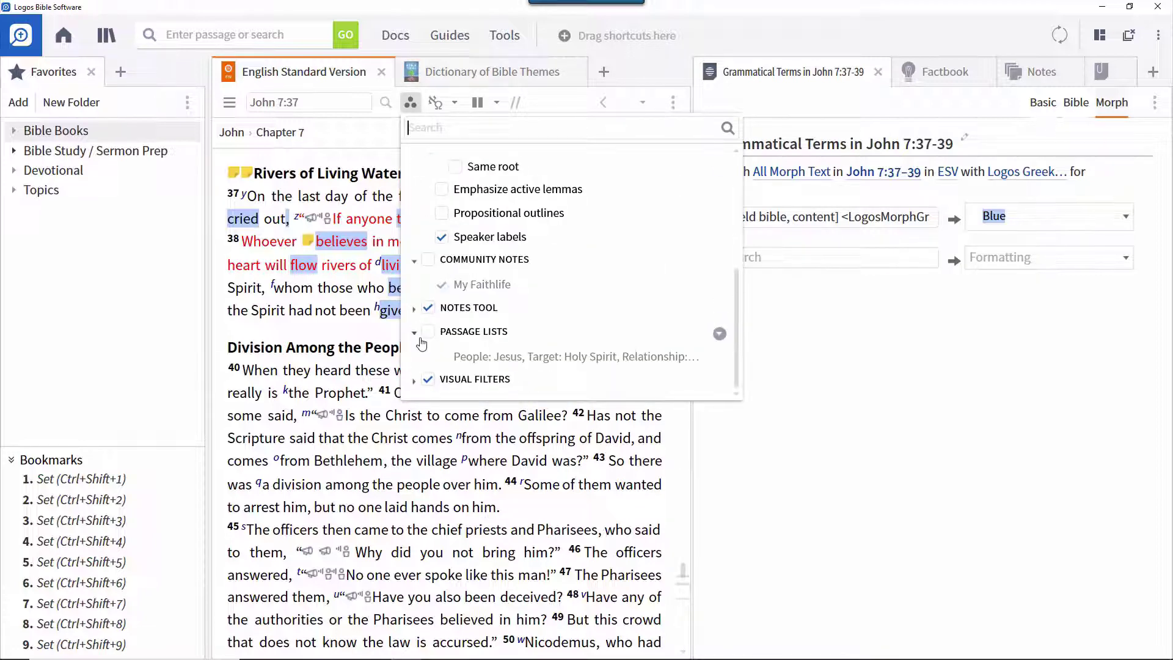
click(440, 381)
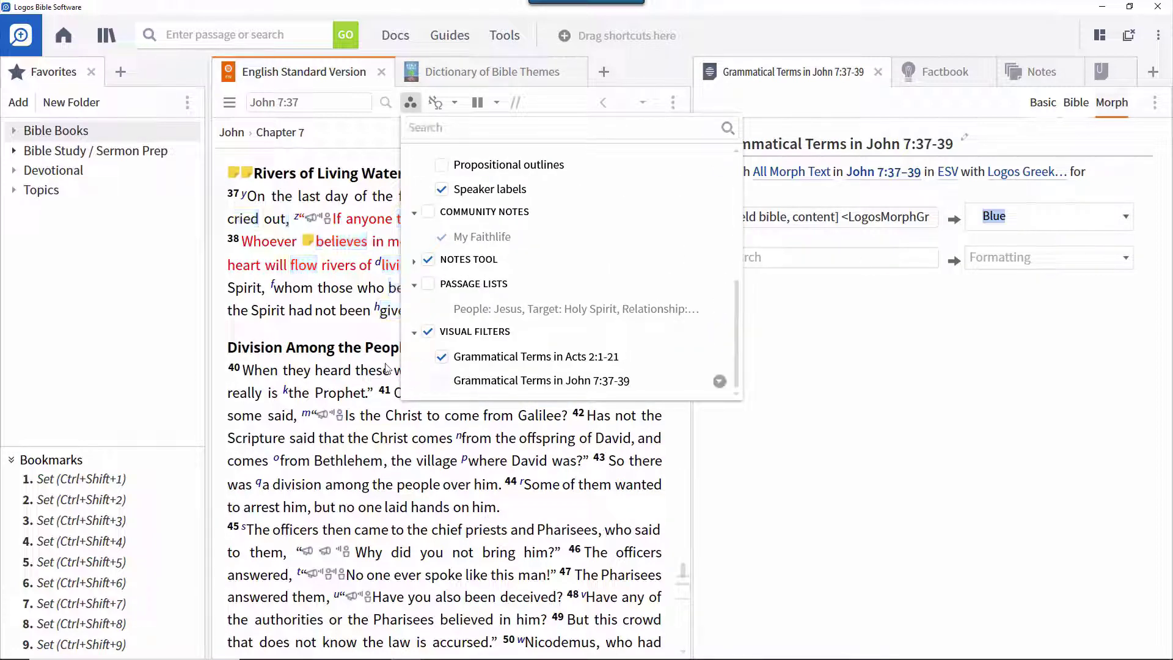
click(338, 337)
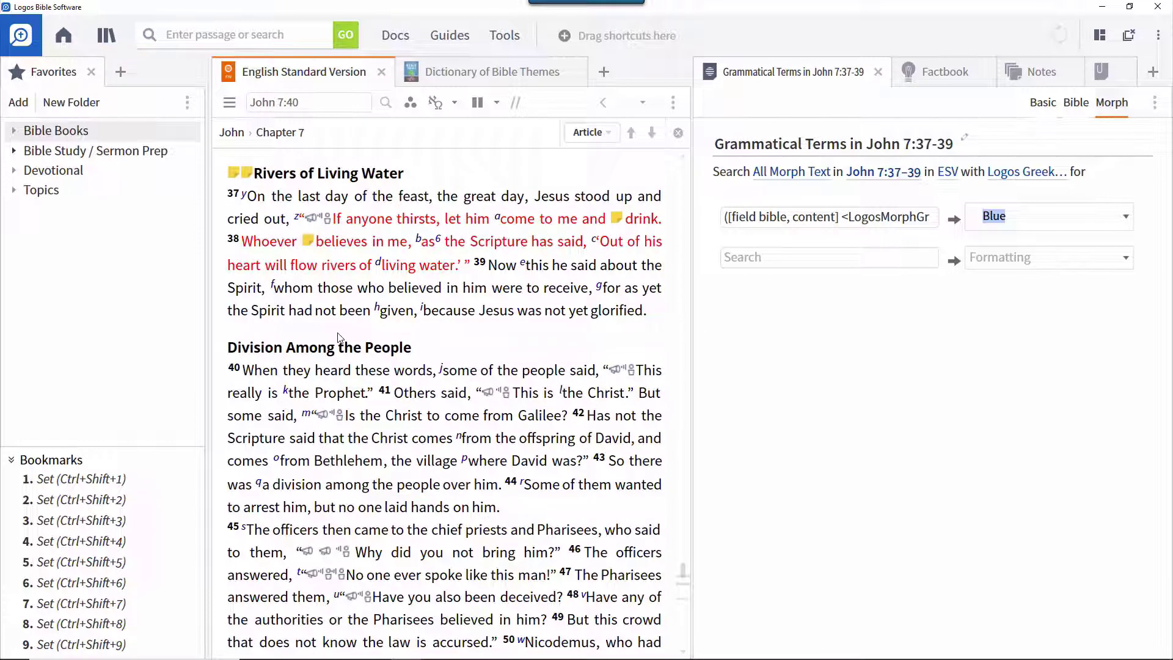